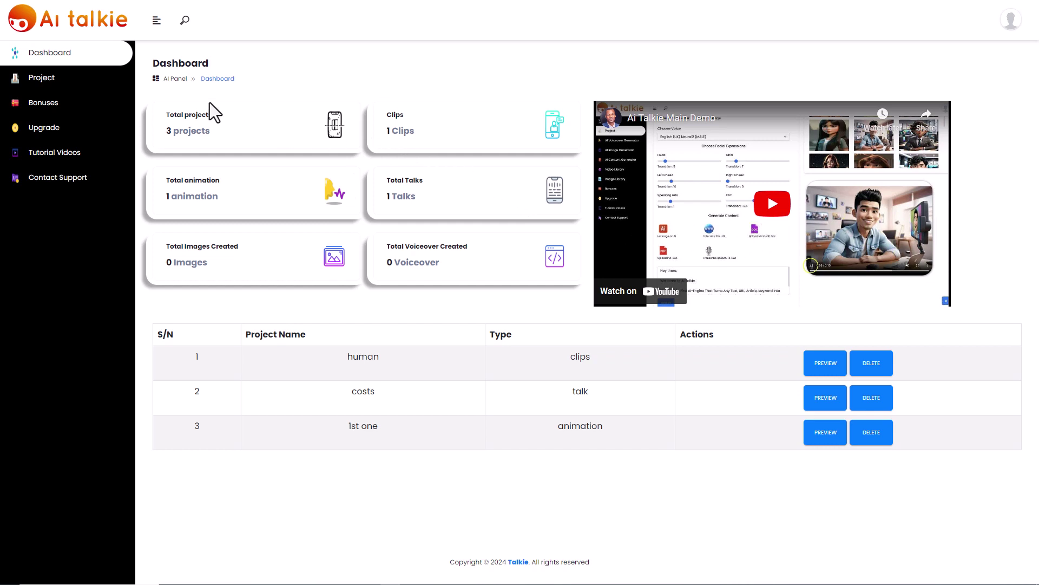
# Open the project creation page and browse the presenters offered for Image Talkie and Clip Talkie.
pyautogui.click(87, 90)
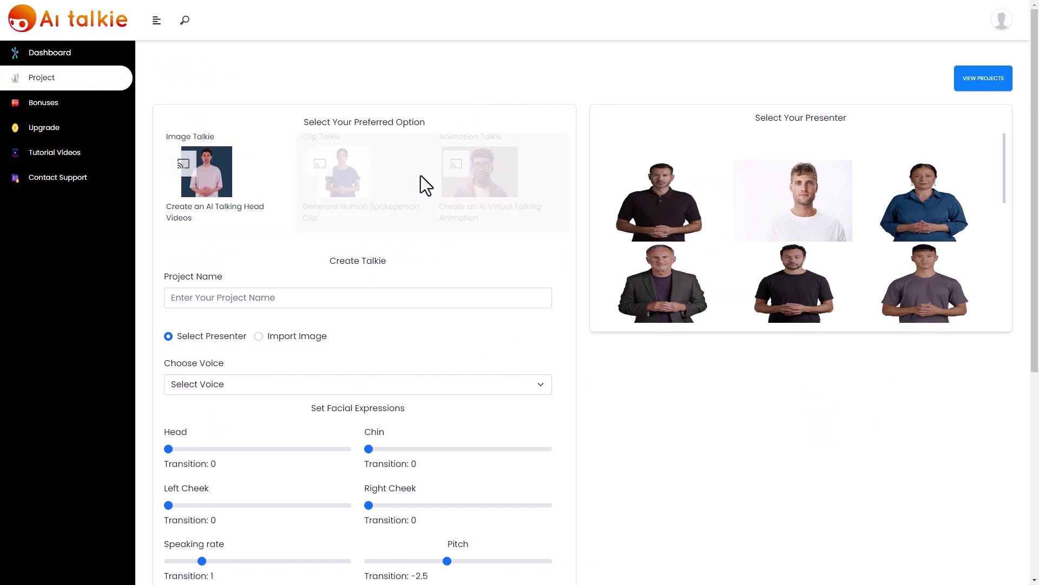
pyautogui.click(349, 180)
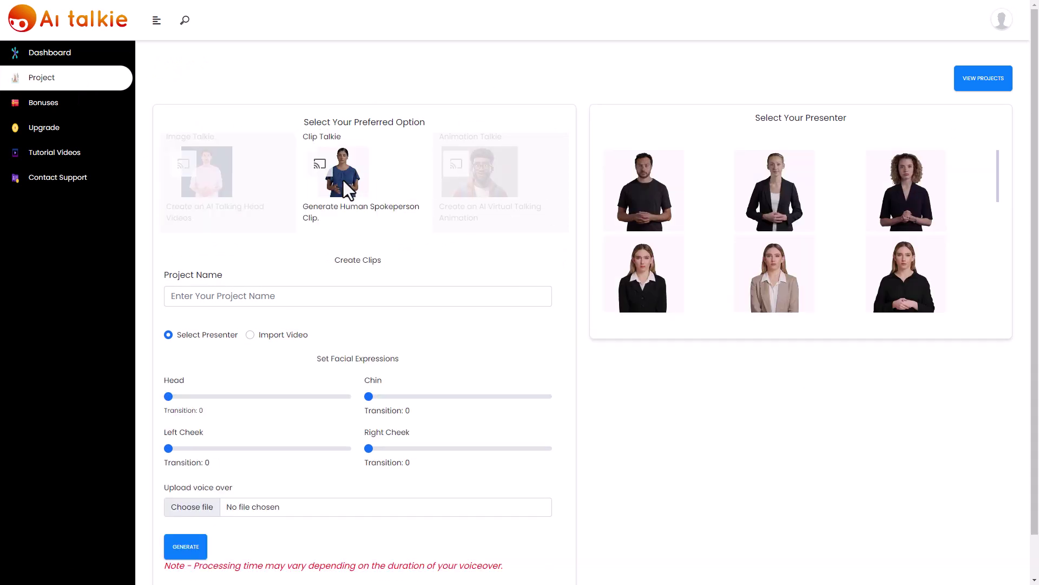
pyautogui.click(446, 191)
pyautogui.click(211, 188)
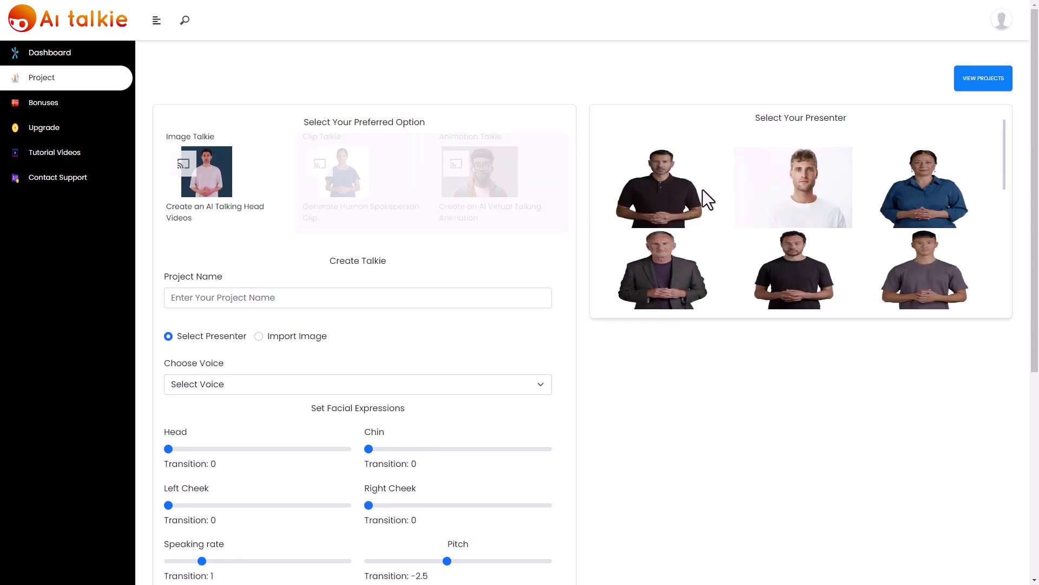
pyautogui.scroll(-6, 703, 190)
pyautogui.scroll(5, 704, 199)
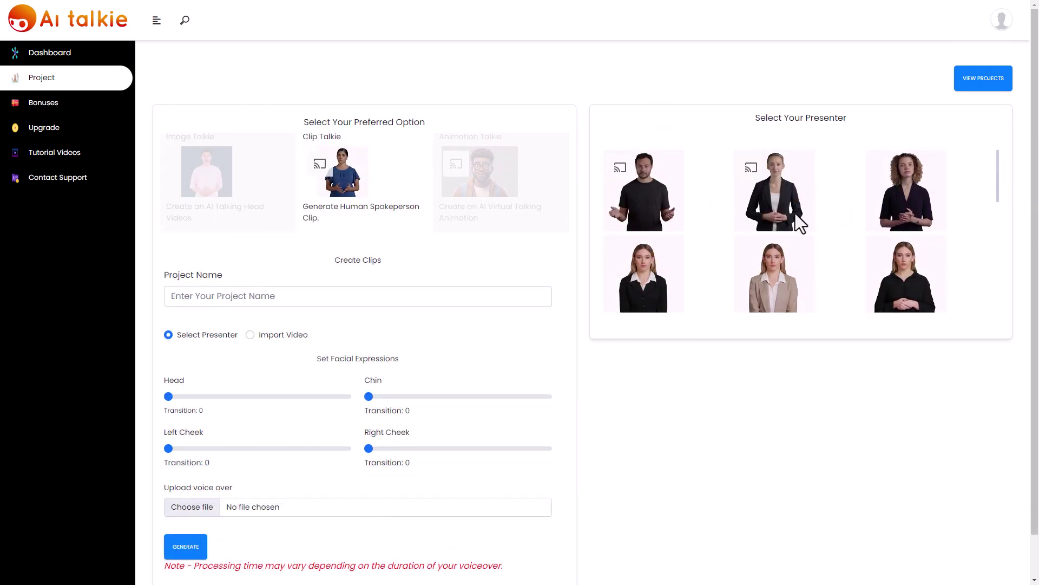
pyautogui.scroll(-1, 790, 216)
pyautogui.scroll(-2, 786, 203)
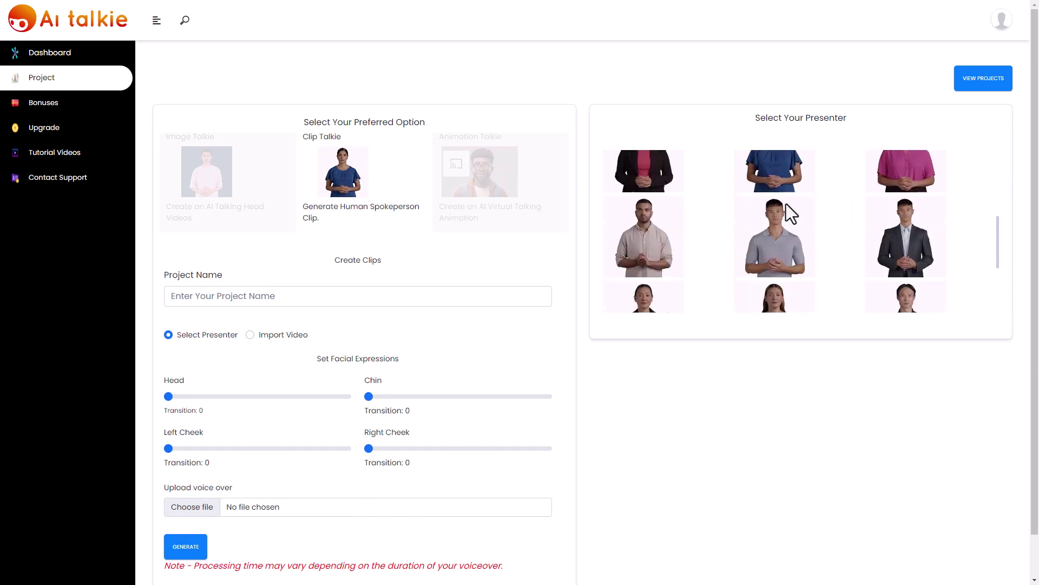
pyautogui.scroll(2, 785, 232)
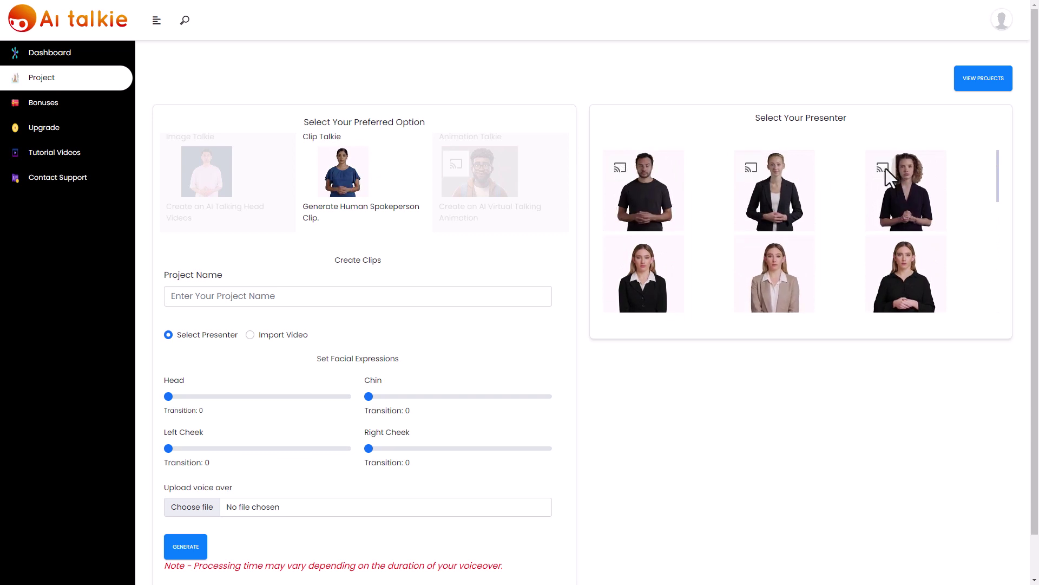
# Set up an Animation Talkie project named 55 with the black-haired office man in a suit from the first row as presenter.
pyautogui.click(505, 169)
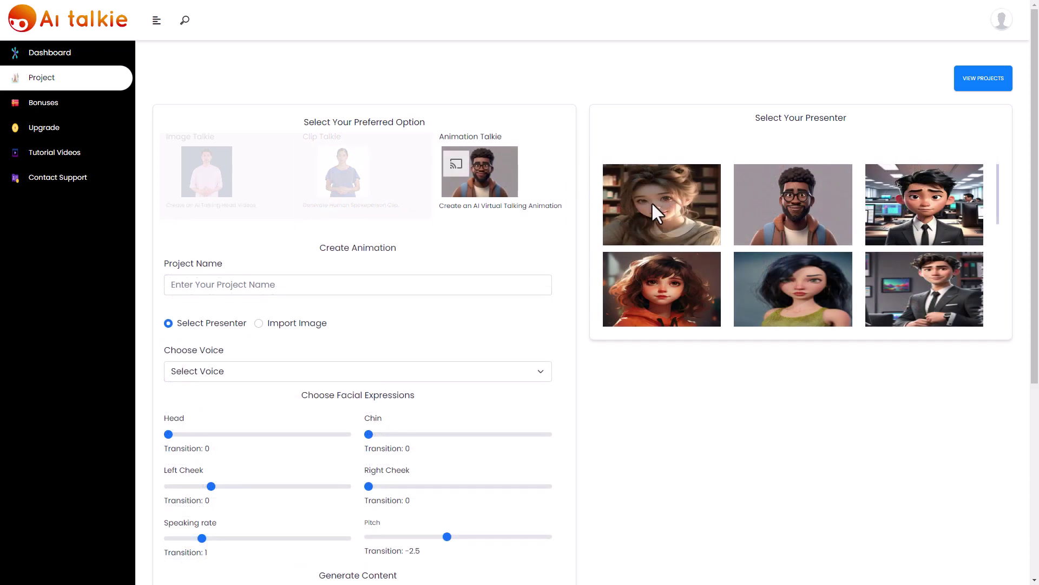
pyautogui.scroll(-2, 666, 214)
pyautogui.scroll(2, 670, 240)
pyautogui.click(921, 220)
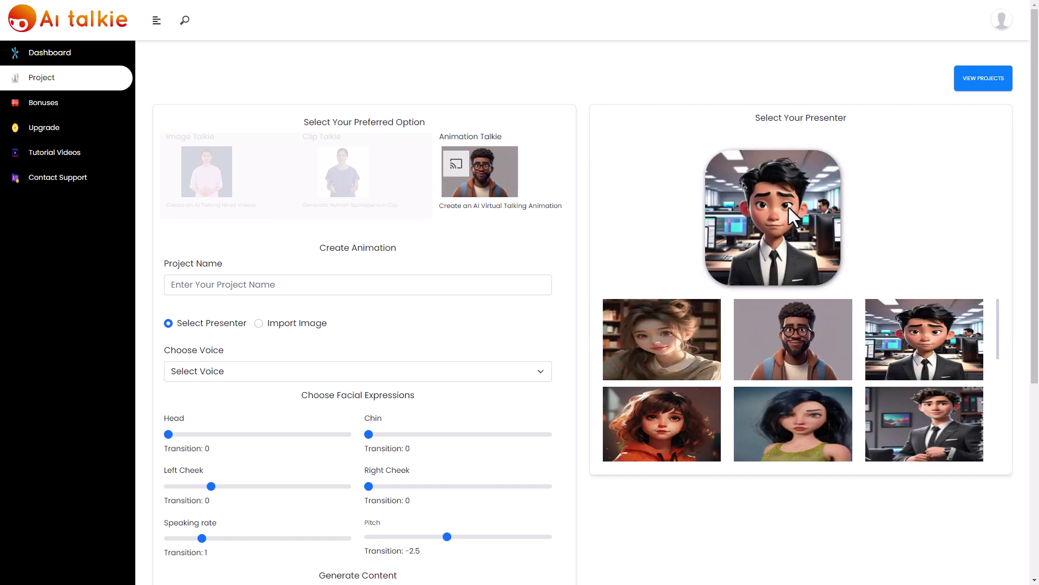
pyautogui.click(218, 293)
pyautogui.write('55')
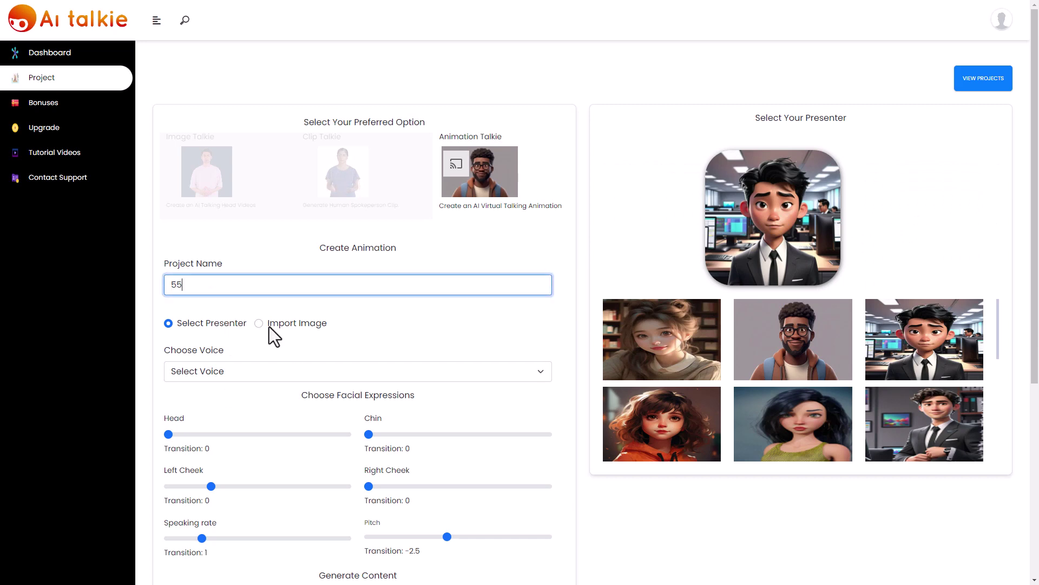
# Set the animation's voice to English (UK) Neural2 (MALE).
pyautogui.click(267, 369)
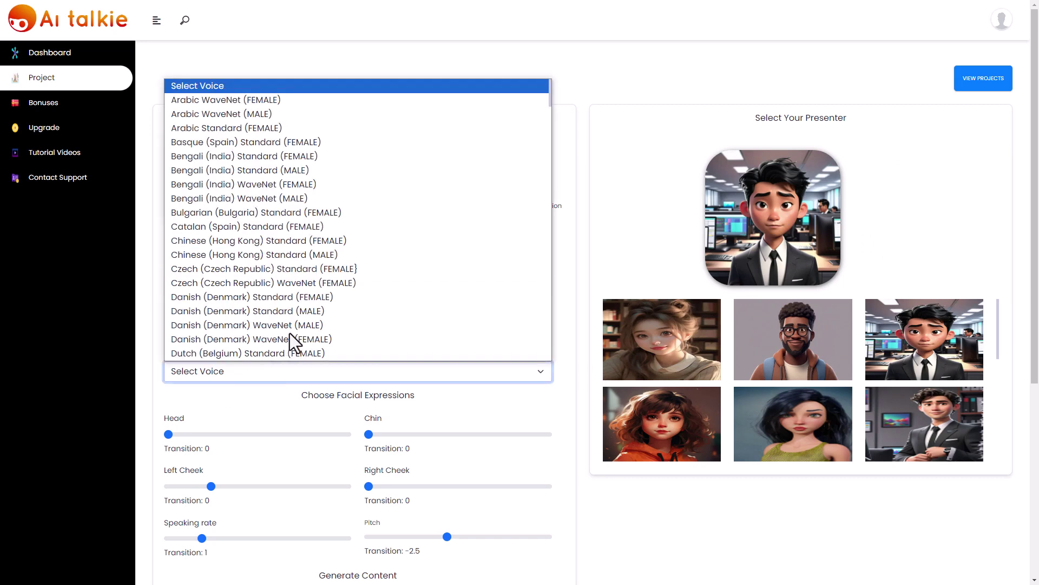
pyautogui.scroll(-12, 353, 239)
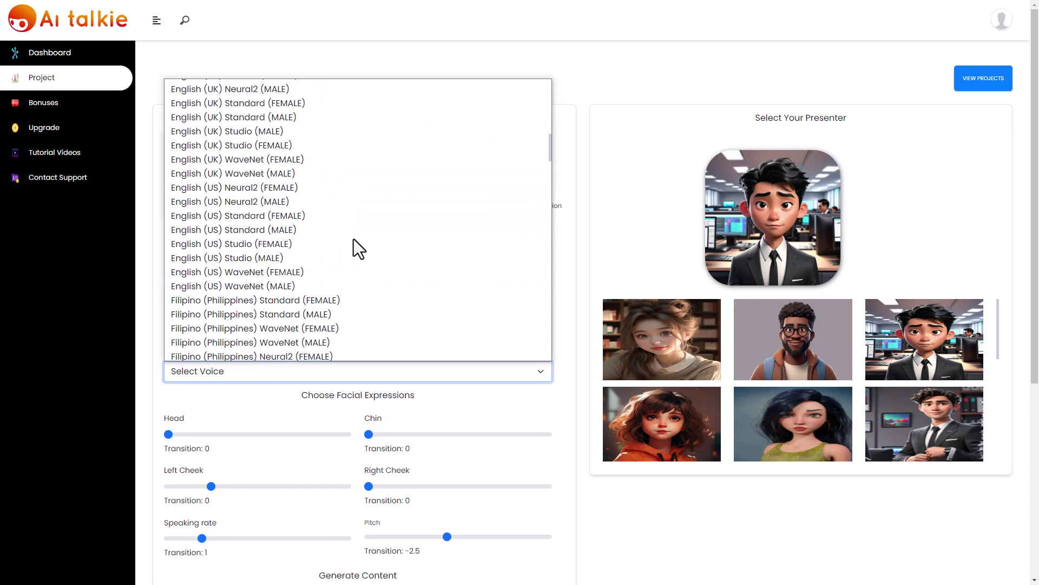
pyautogui.scroll(5, 335, 189)
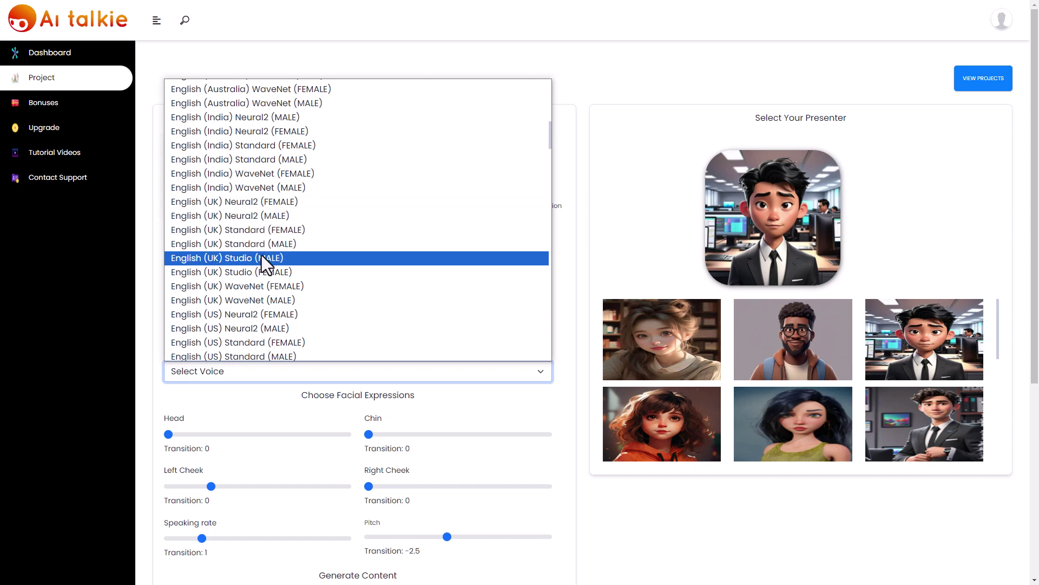
pyautogui.click(272, 216)
# Create the animation's script with AI from the keyword "youtube content ideas".
pyautogui.scroll(-2, 332, 355)
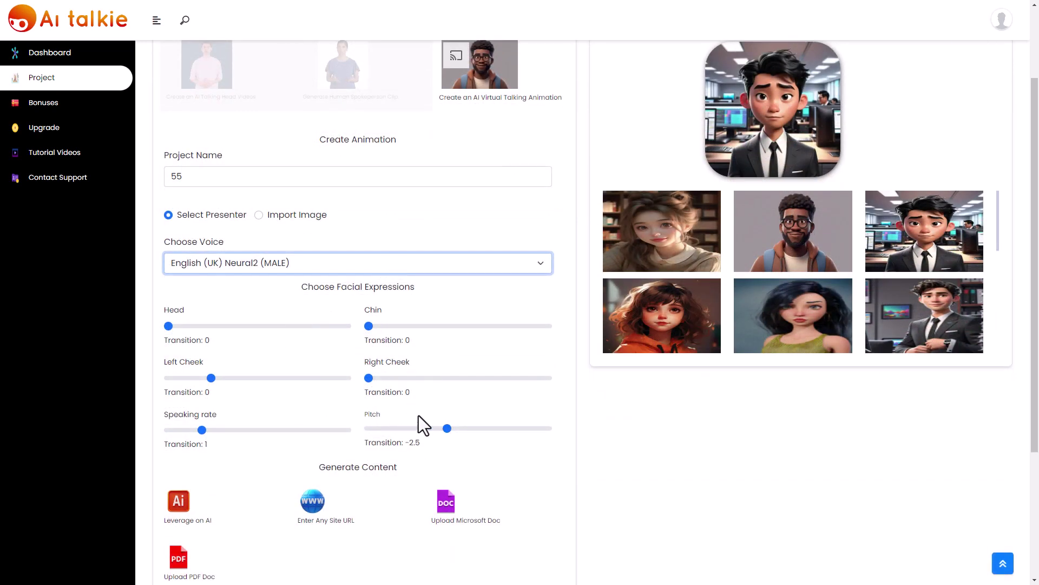
pyautogui.scroll(-2, 418, 428)
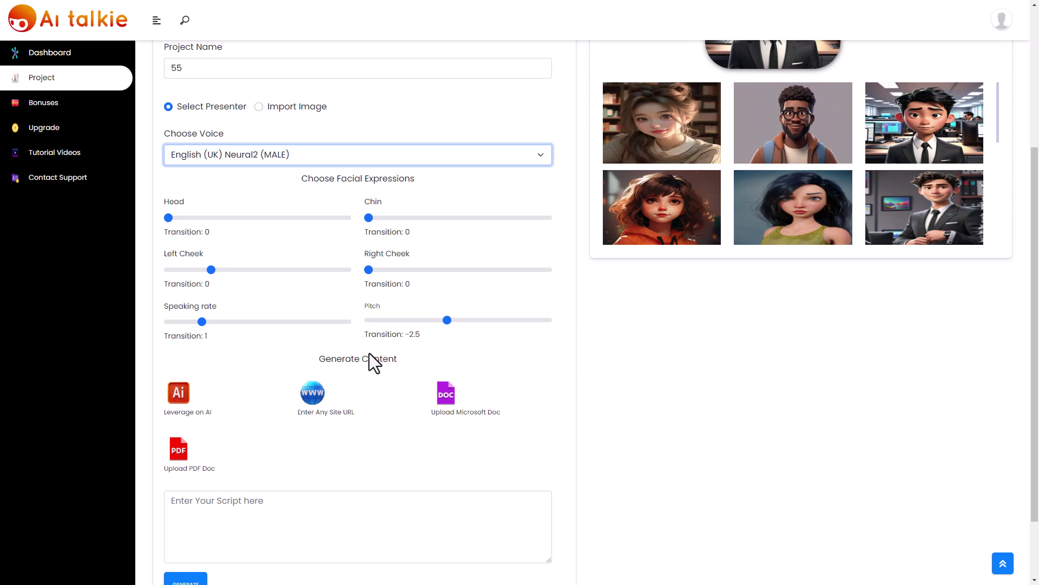
pyautogui.click(290, 381)
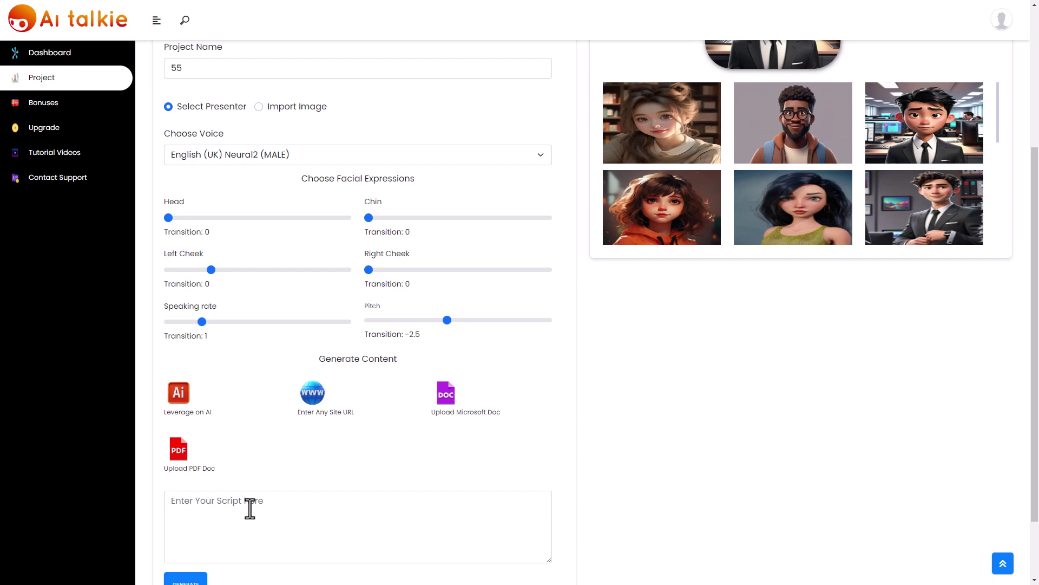
pyautogui.click(181, 399)
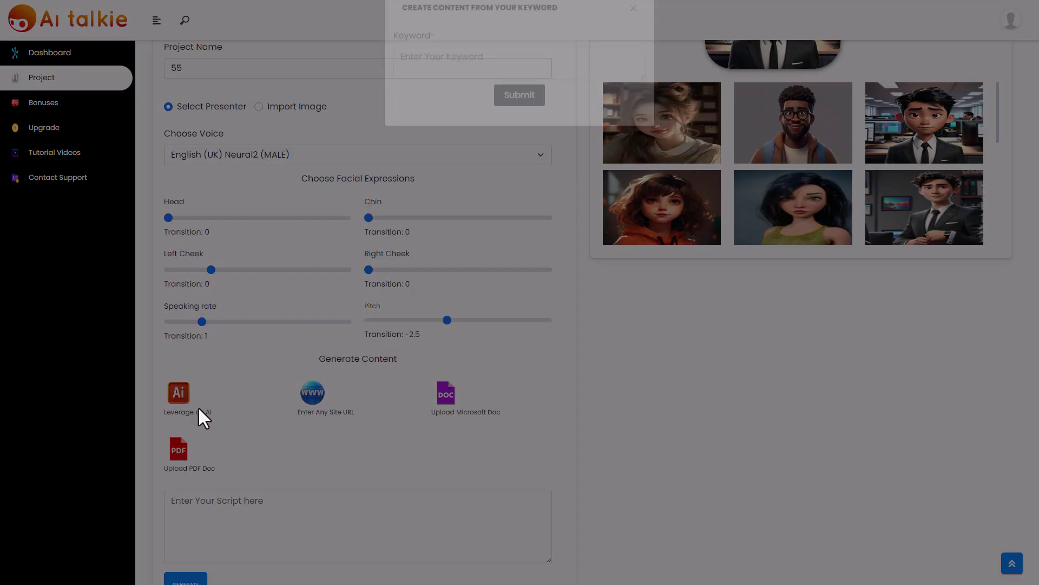
pyautogui.write('youtube content ideas')
pyautogui.click(506, 128)
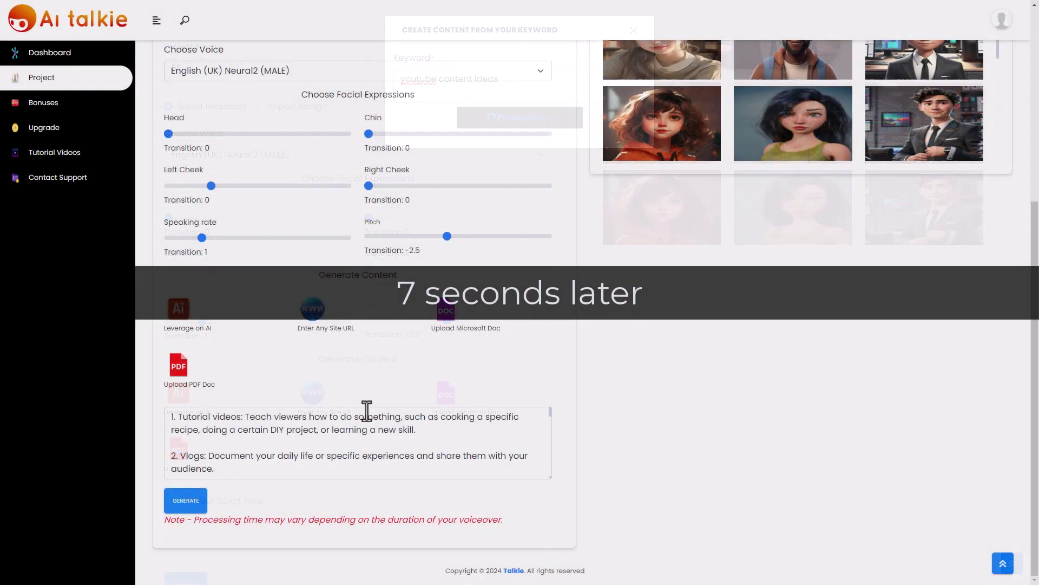
# Read through the AI-written script and generate the talking animation video from it.
pyautogui.scroll(-8, 343, 423)
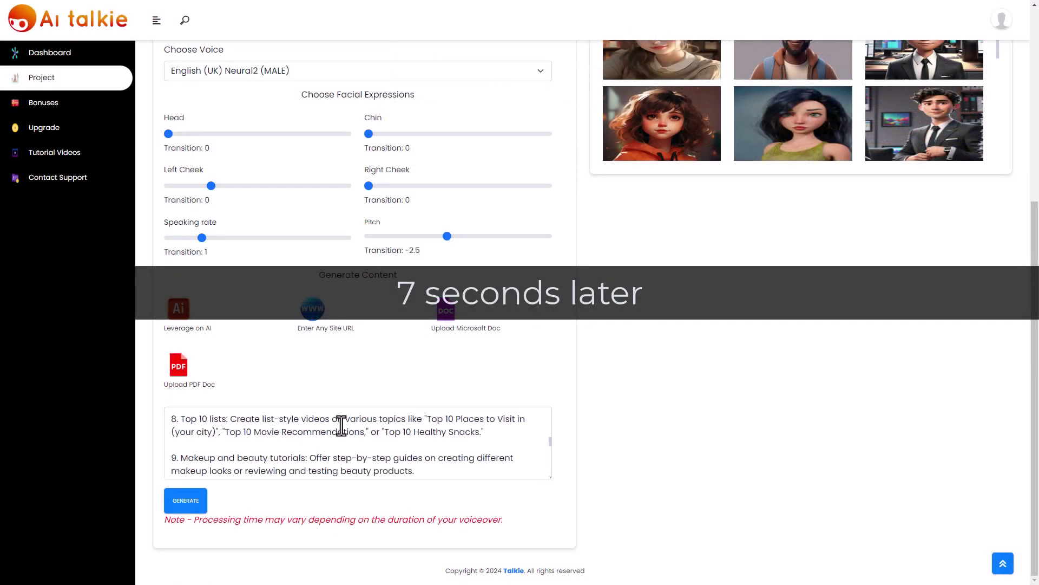
pyautogui.scroll(-3, 341, 425)
pyautogui.scroll(6, 340, 427)
pyautogui.scroll(-2, 333, 435)
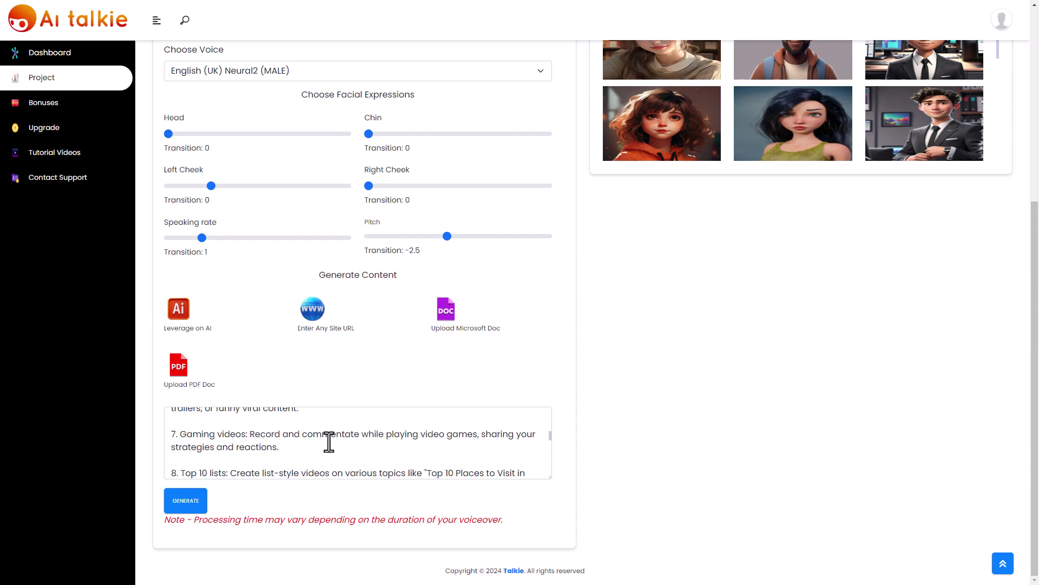
pyautogui.scroll(-5, 329, 441)
pyautogui.scroll(10, 297, 466)
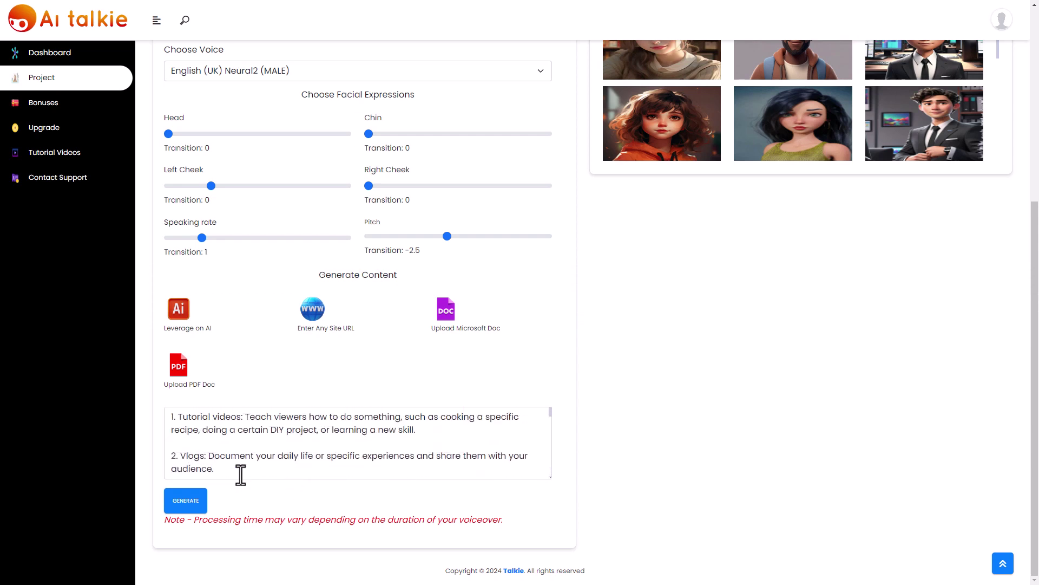
pyautogui.click(196, 501)
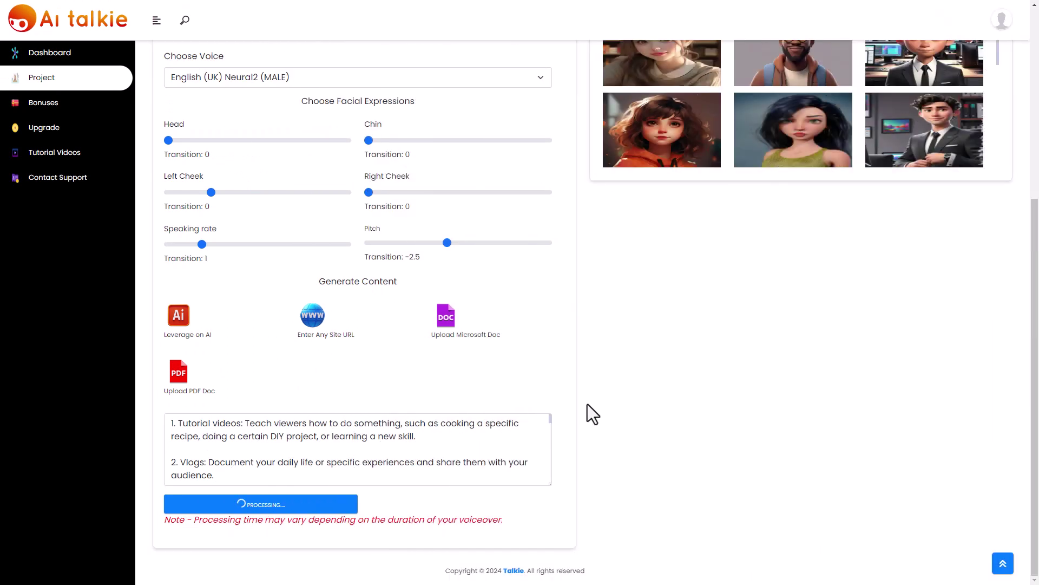
# Preview the generated animation video, pause its playback and return to the presenter selection.
pyautogui.scroll(5, 587, 404)
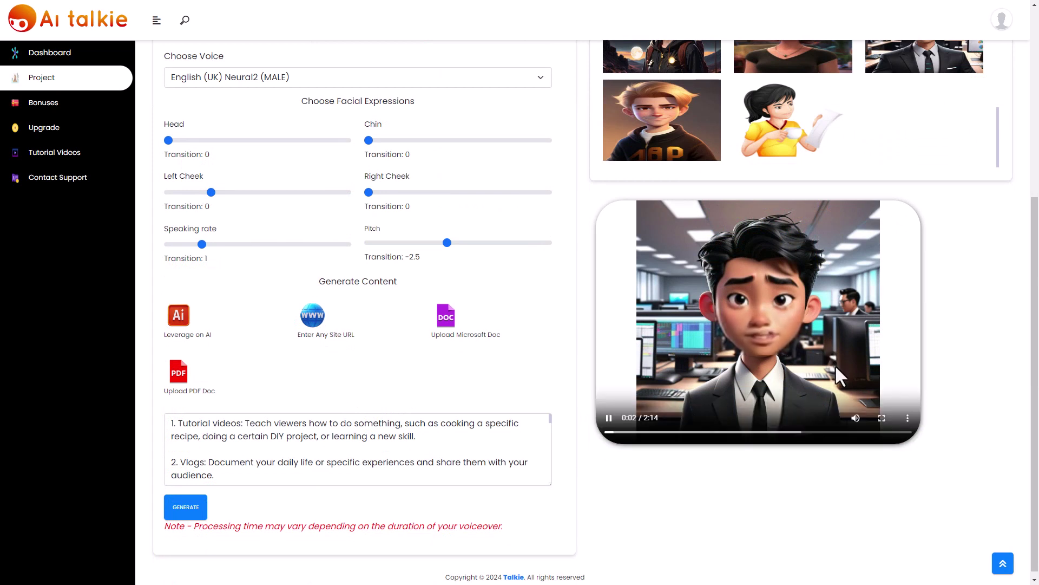
pyautogui.click(608, 418)
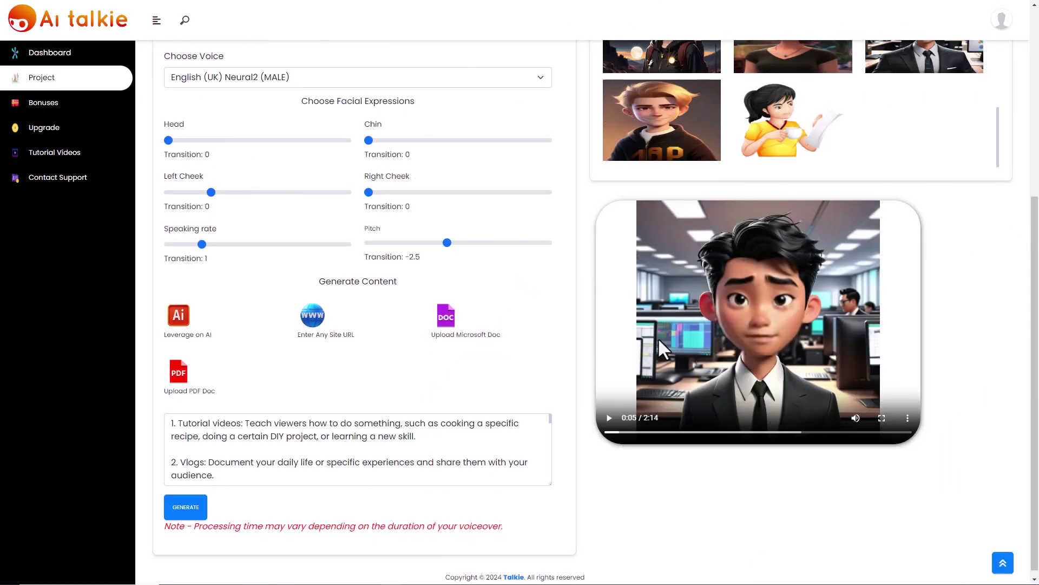
pyautogui.scroll(3, 696, 354)
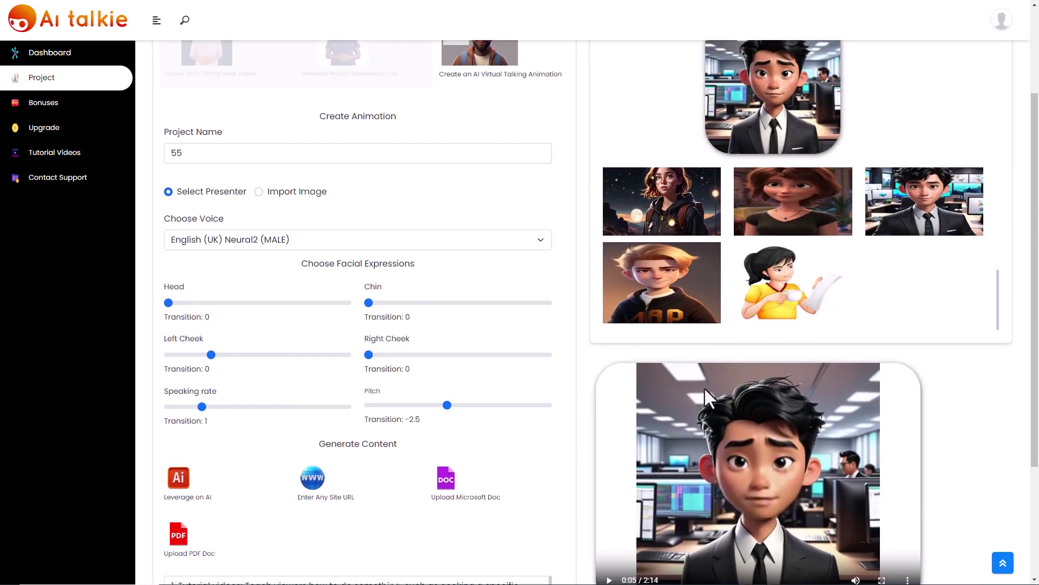
pyautogui.scroll(3, 704, 388)
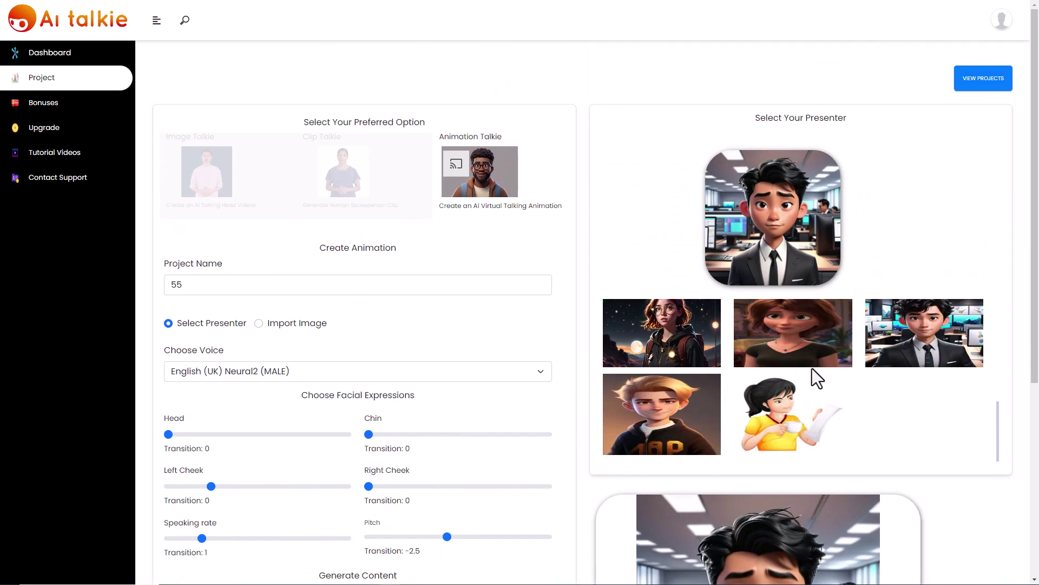
pyautogui.scroll(5, 910, 332)
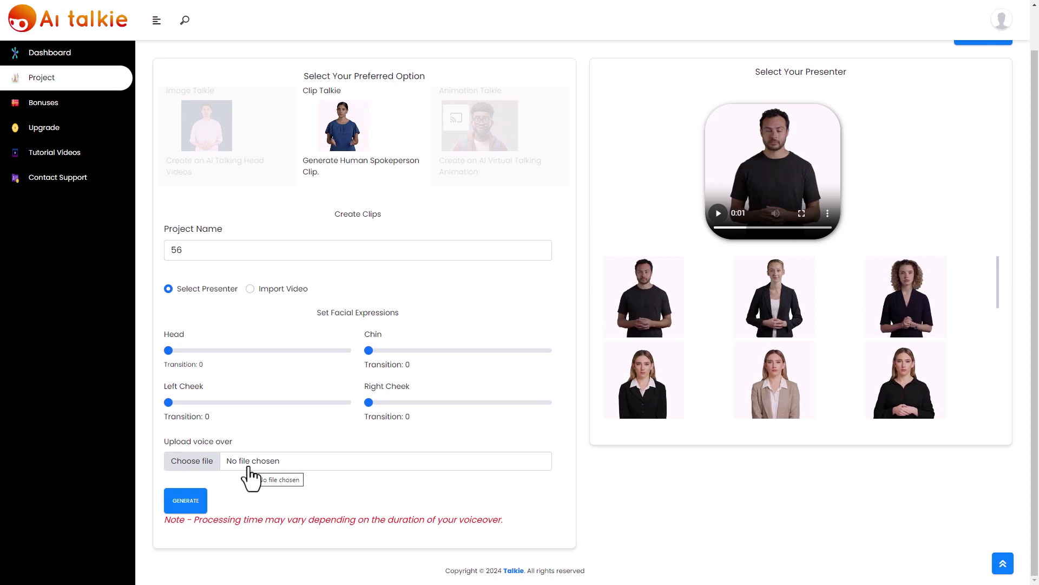
# Set up an Image Talkie project named 67 with the man in the dark polo shirt as presenter.
pyautogui.scroll(1, 253, 488)
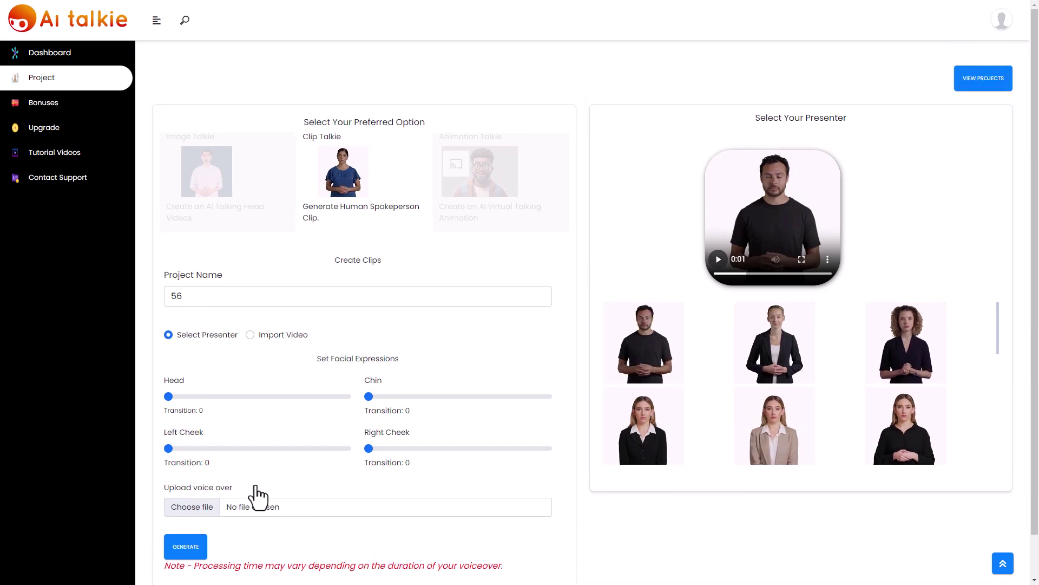
pyautogui.scroll(-1, 256, 482)
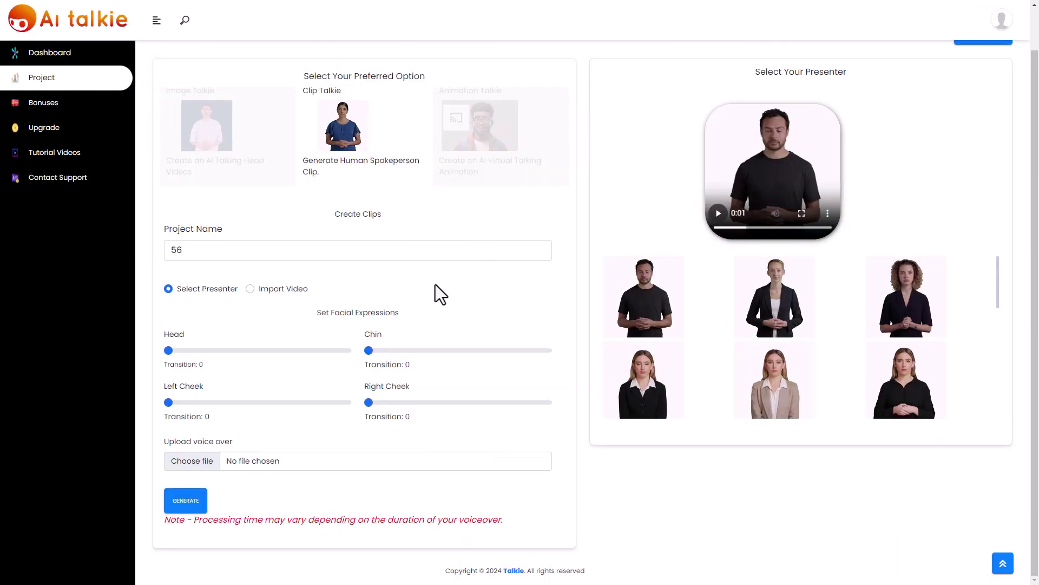
pyautogui.click(227, 128)
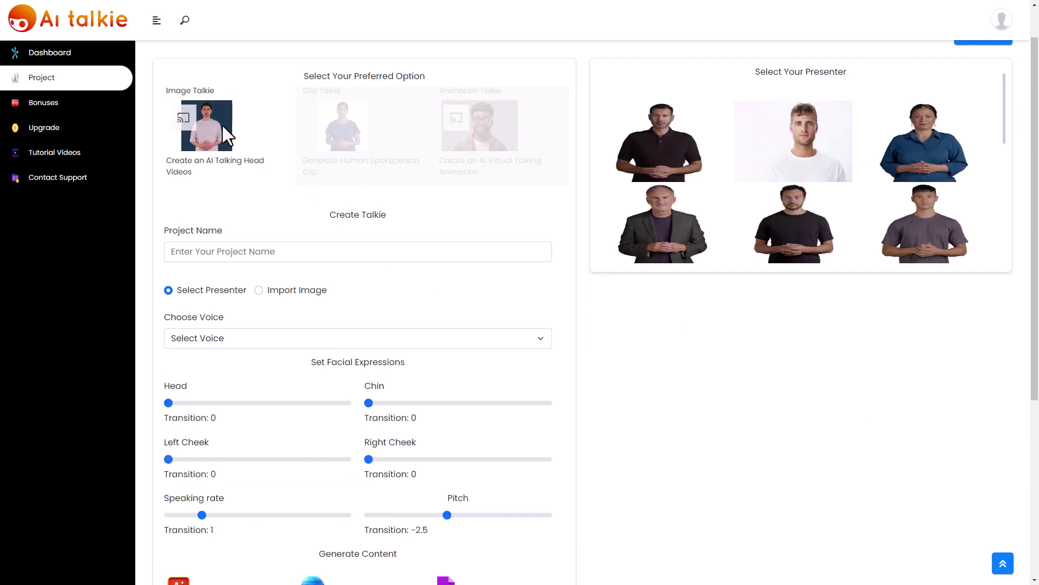
pyautogui.click(660, 147)
# Set the talking head's voice to English (UK) WaveNet (MALE).
pyautogui.click(281, 342)
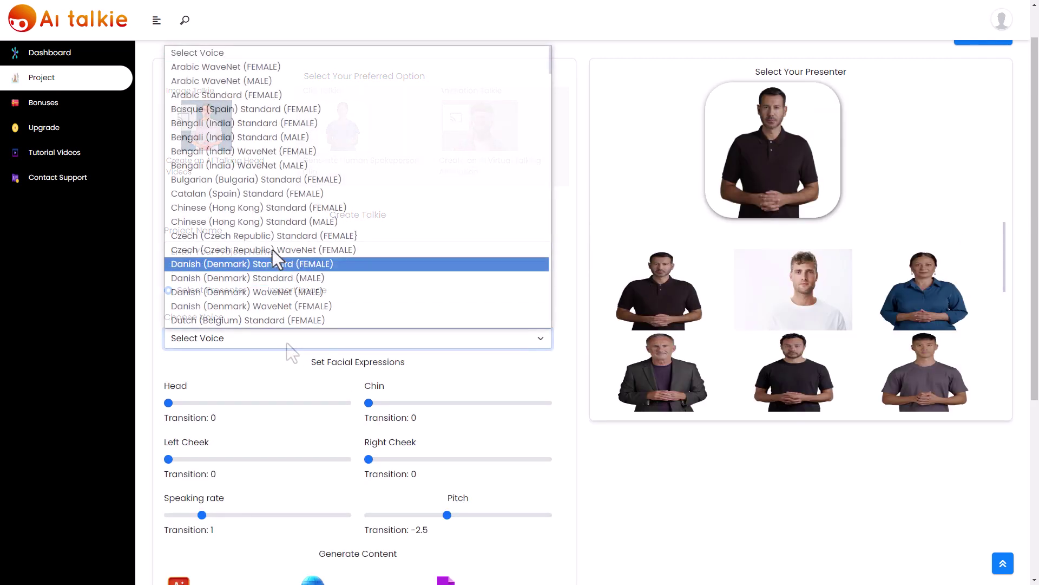
pyautogui.scroll(-15, 266, 242)
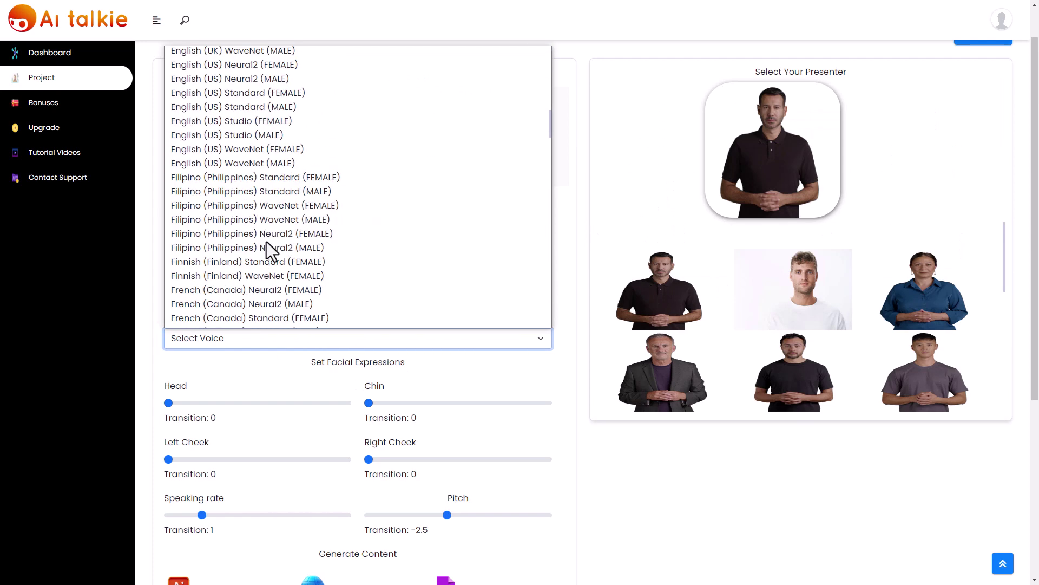
pyautogui.click(263, 153)
pyautogui.click(294, 335)
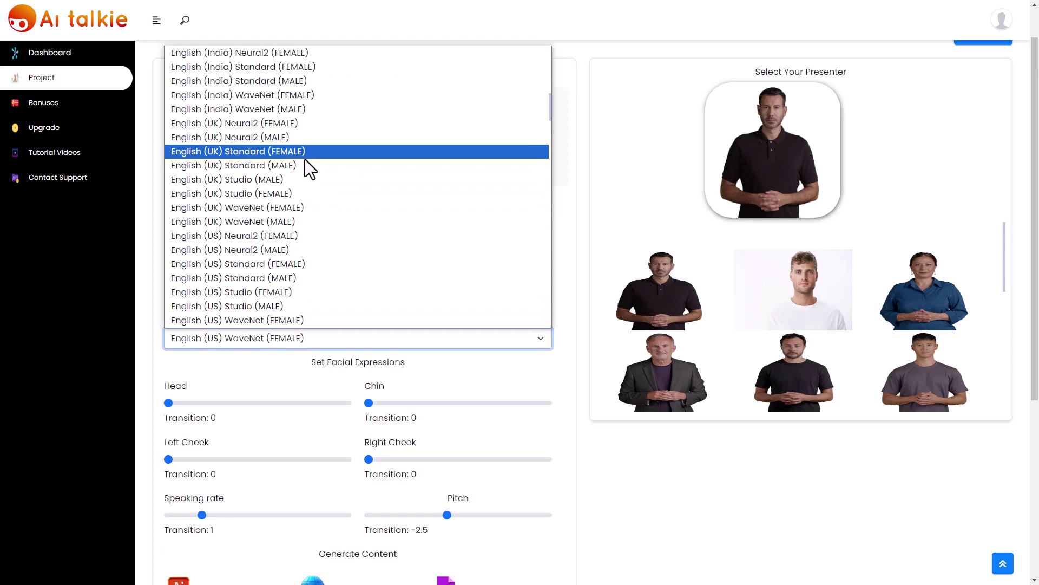
pyautogui.click(308, 220)
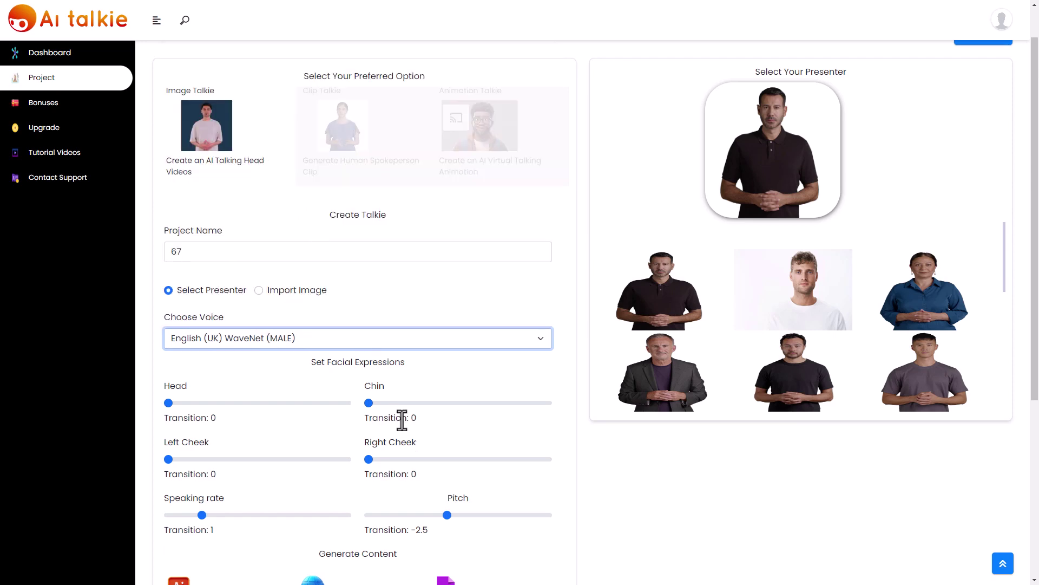
# Generate the talking head video from the script "Hi how are you my friend. I've not seen you for a long time".
pyautogui.scroll(-5, 343, 494)
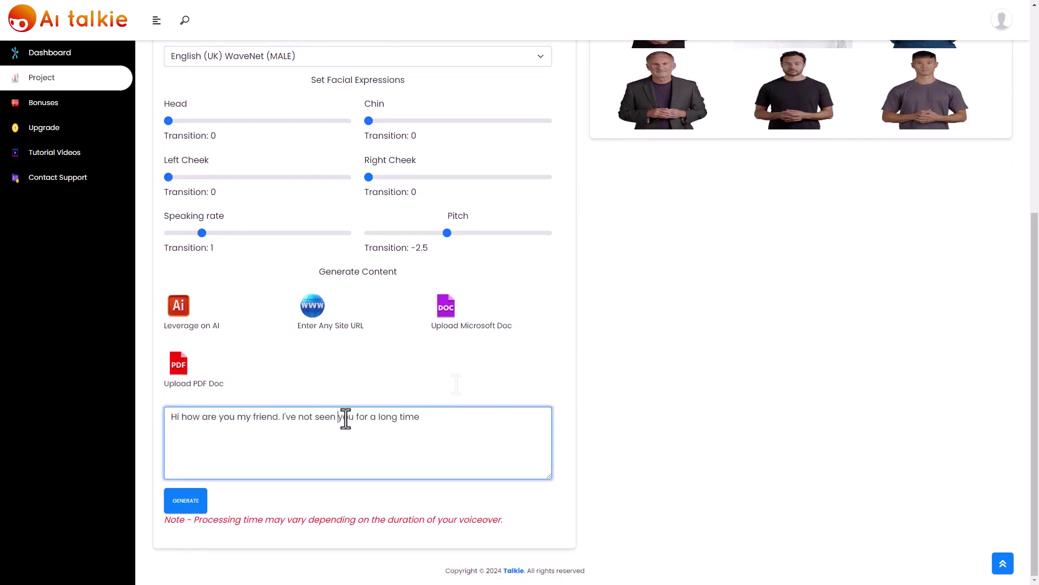
pyautogui.click(185, 501)
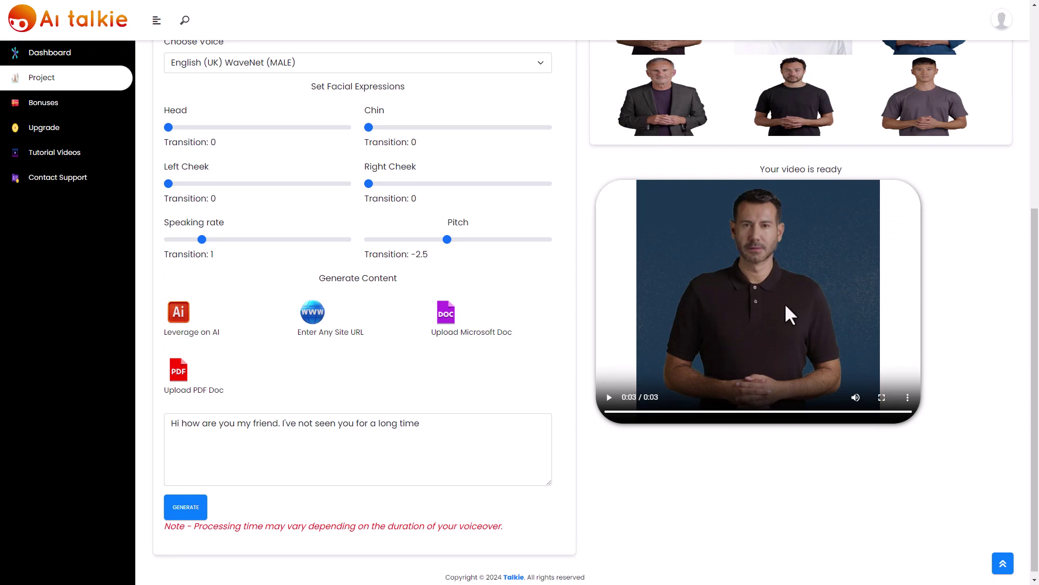
pyautogui.scroll(3, 790, 317)
pyautogui.scroll(-2, 793, 330)
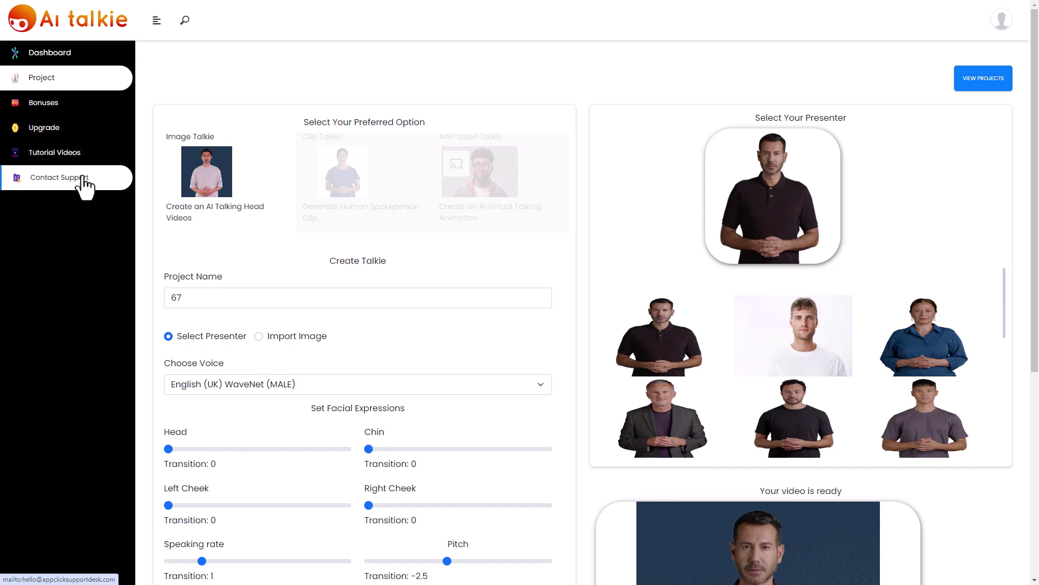
# Open the dashboard and examine the totals for created images and voiceovers.
pyautogui.click(65, 57)
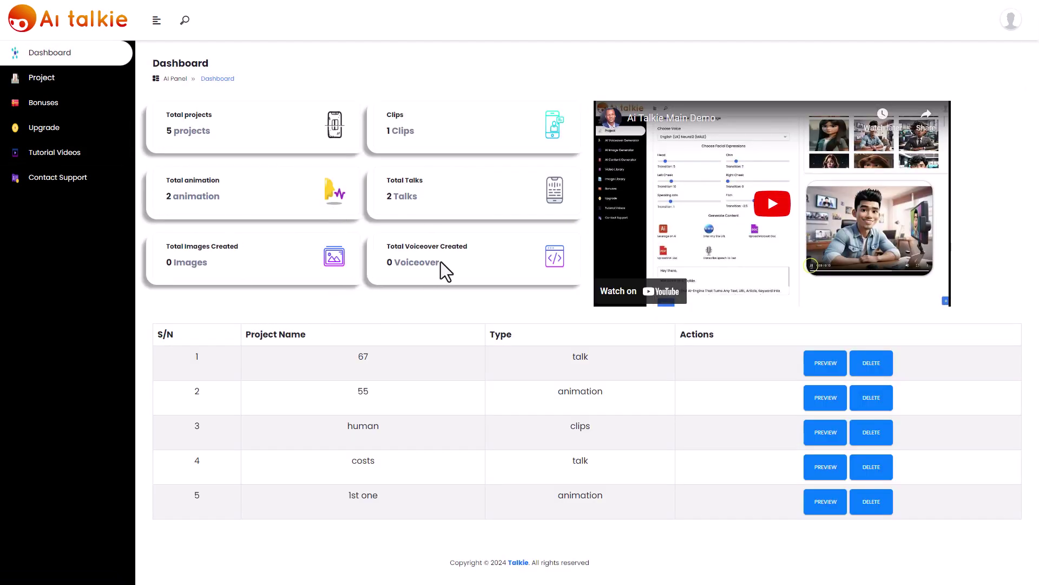
pyautogui.moveTo(463, 247)
pyautogui.mouseDown()
pyautogui.moveTo(388, 248)
pyautogui.moveTo(444, 250)
pyautogui.mouseUp()
pyautogui.click(444, 250)
pyautogui.moveTo(251, 250); pyautogui.dragTo(160, 249)
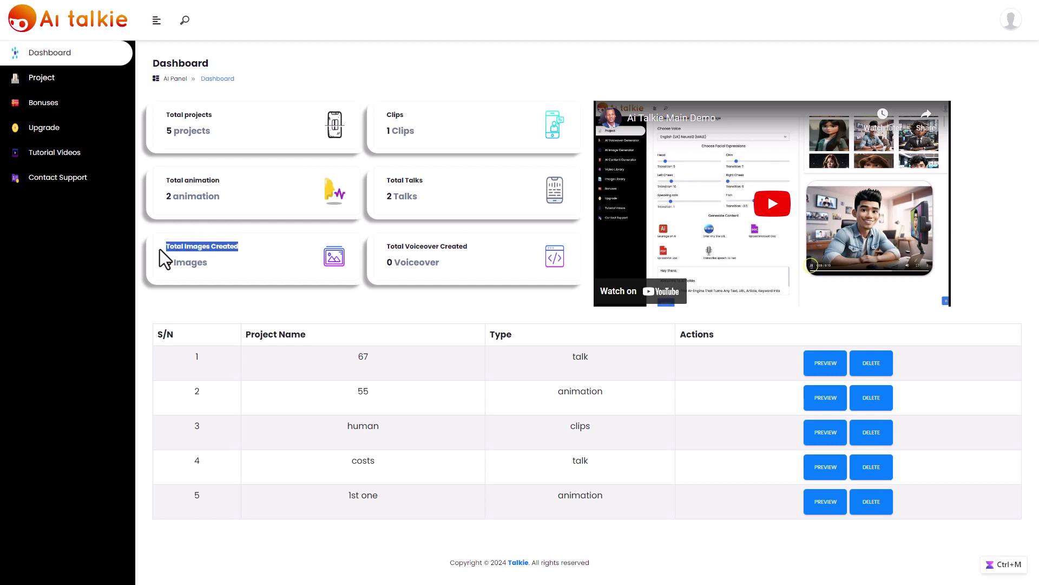
pyautogui.click(225, 260)
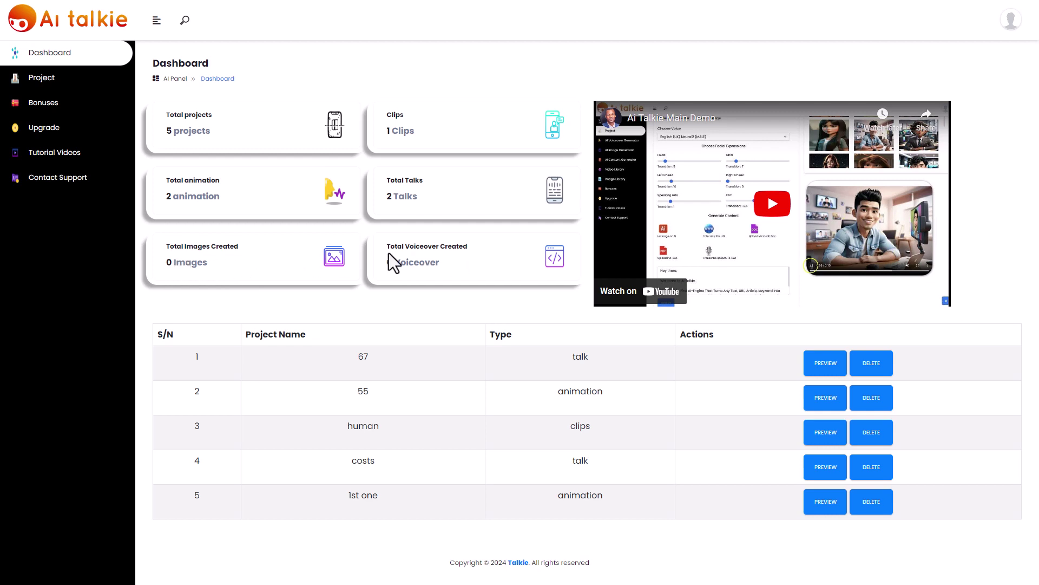